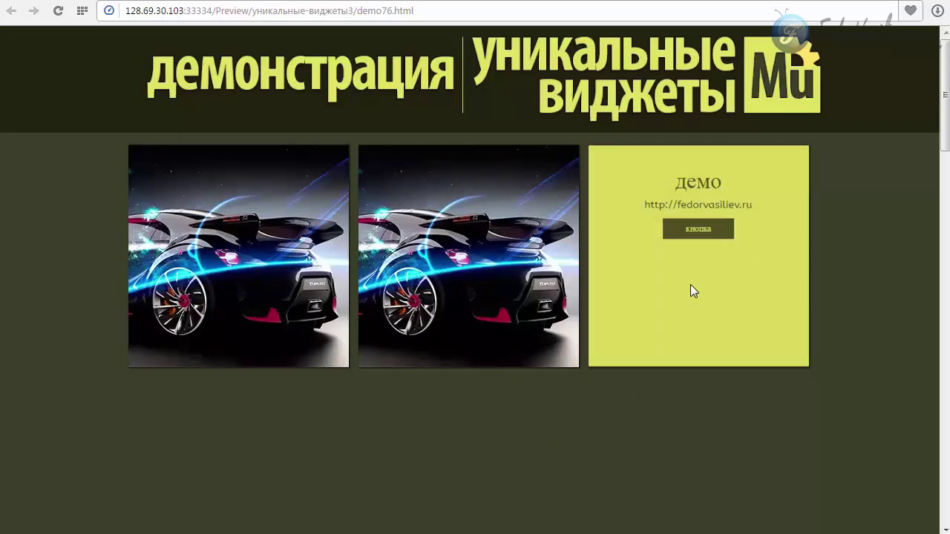
Examine the hover overlay on each of the three car images in the browser demo page.
mouse_move(201, 280)
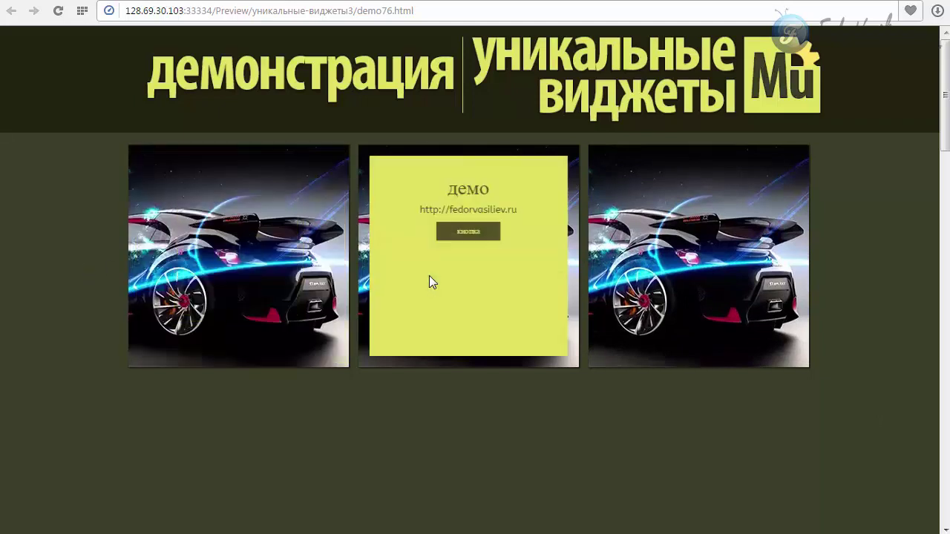
mouse_move(676, 288)
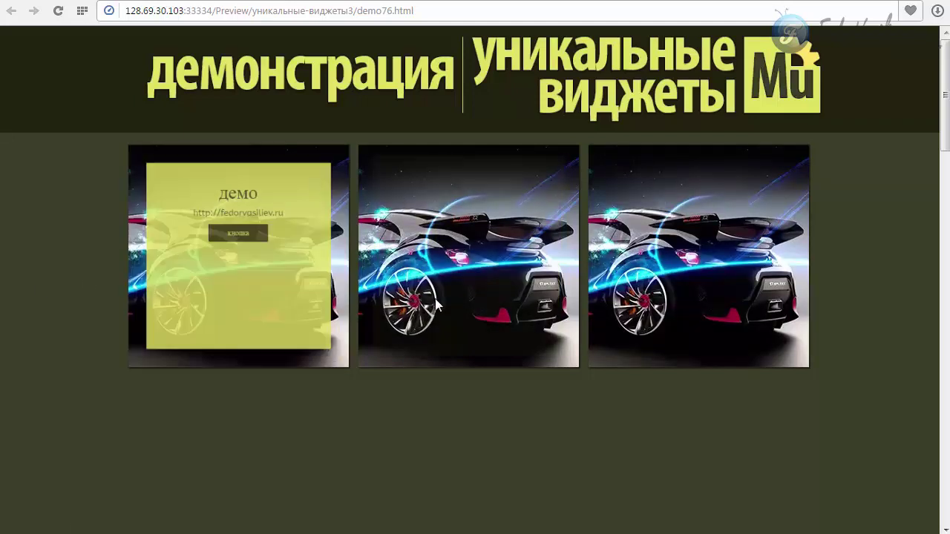
mouse_move(628, 327)
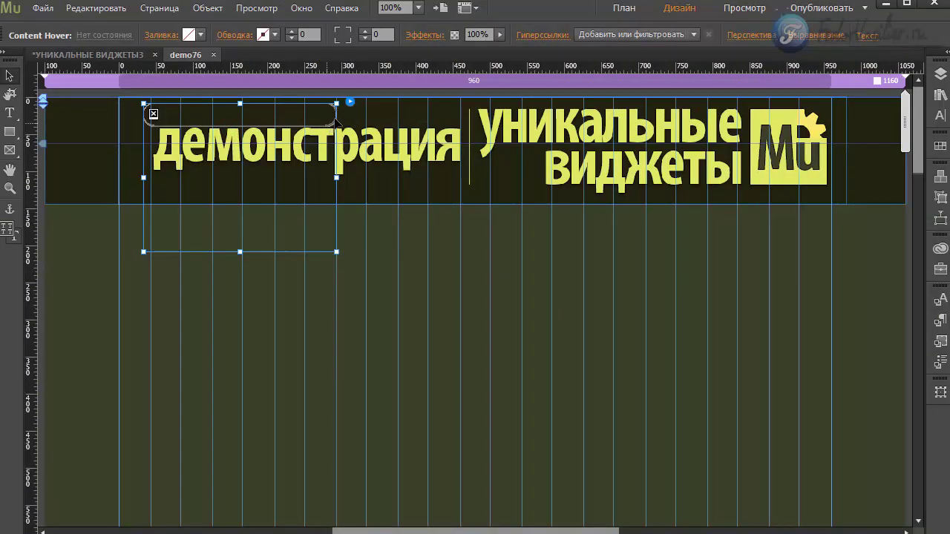
Load 1.jpg as the Content Hover widget's image and widen the widget slightly from its side edge.
left_click(349, 104)
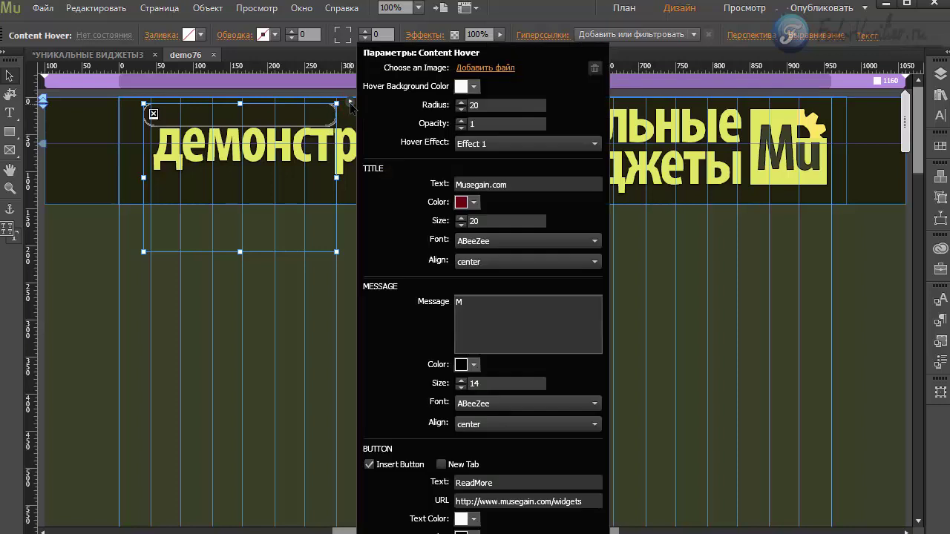
left_click(485, 68)
left_click(46, 54)
double_click(46, 55)
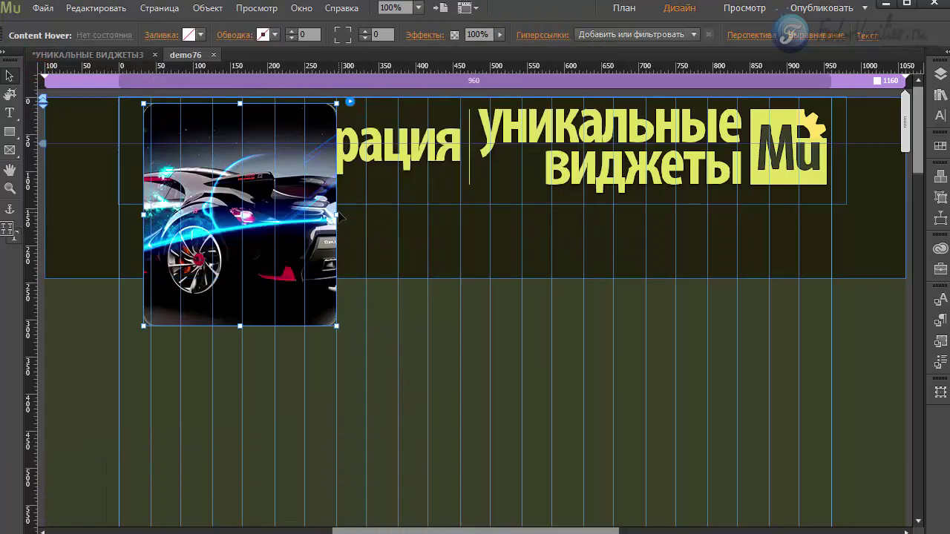
left_click_drag(339, 216, 350, 215)
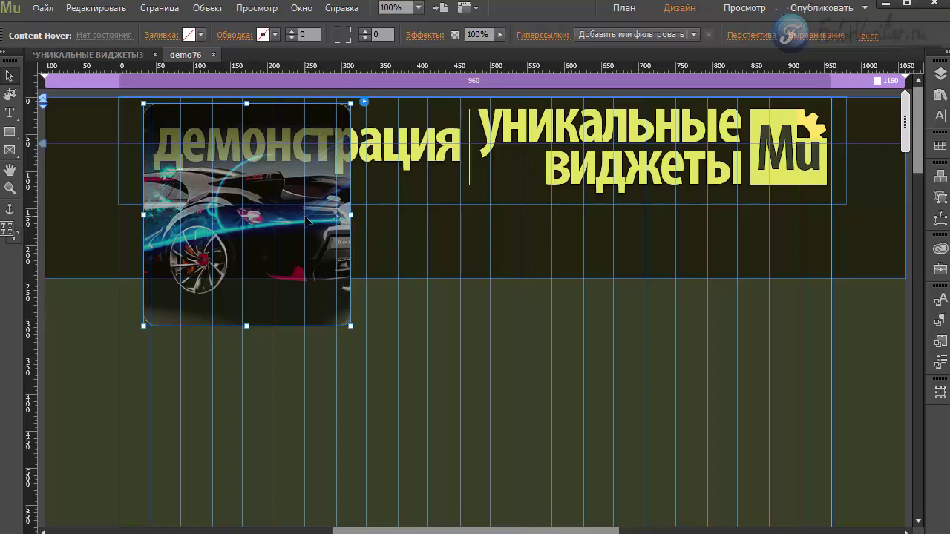
Preview the page in the browser and inspect the hover overlay's title, message and button on the car image.
left_click(363, 102)
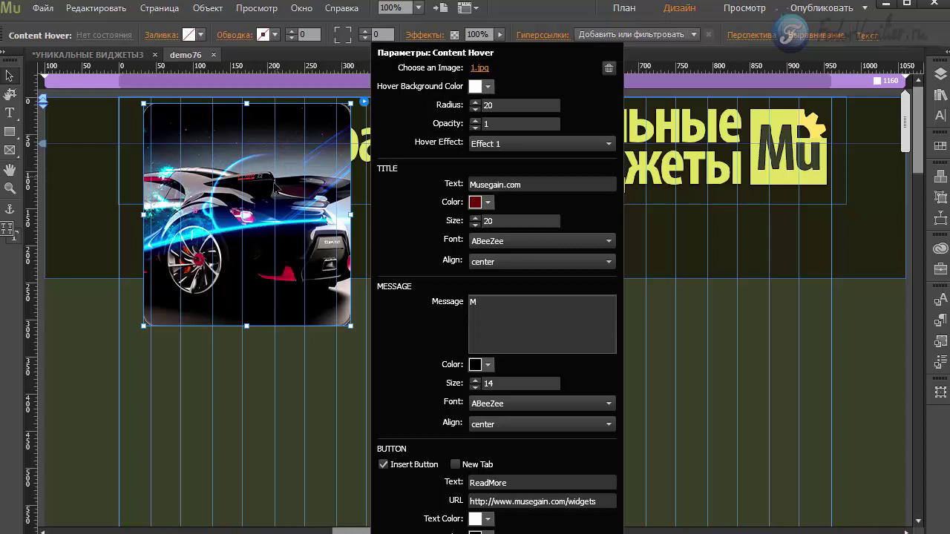
left_click(249, 343)
left_click(42, 8)
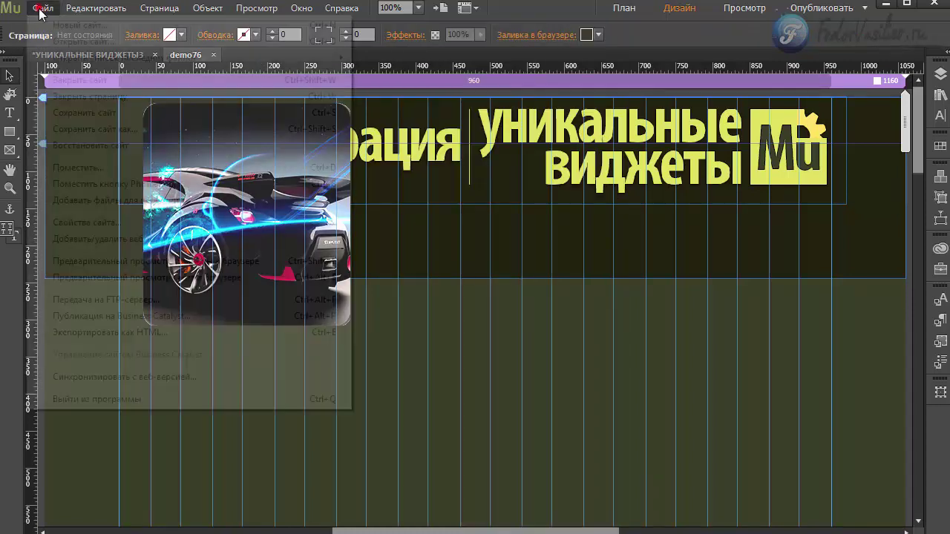
left_click(130, 261)
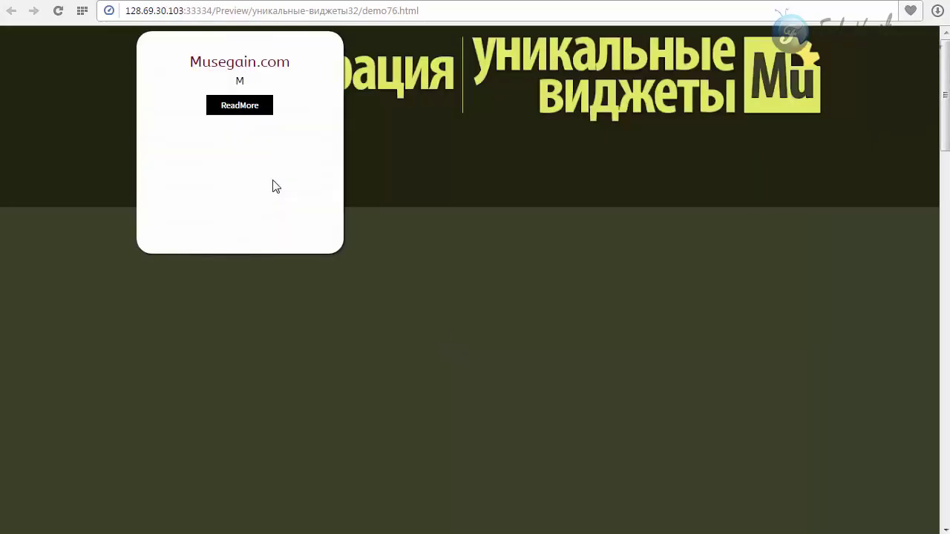
mouse_move(220, 191)
left_click_drag(209, 63, 289, 64)
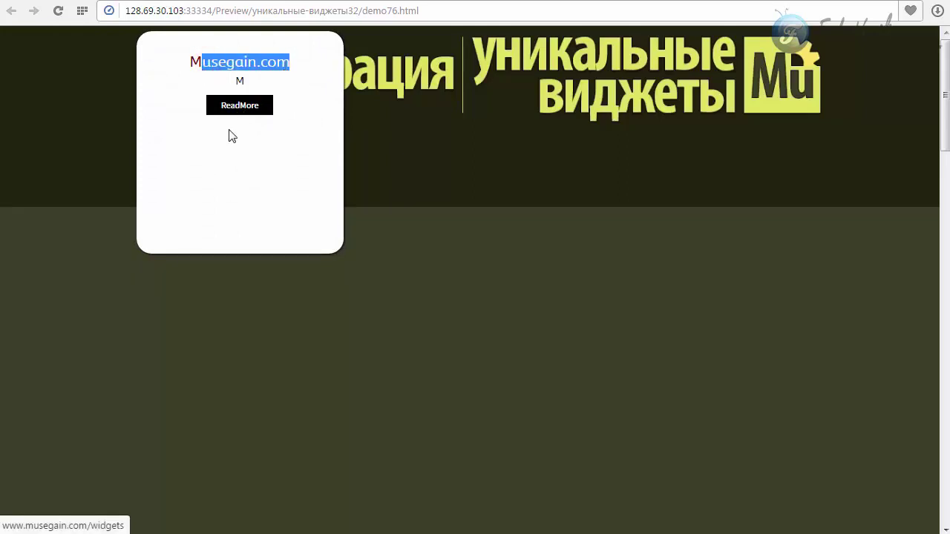
double_click(240, 81)
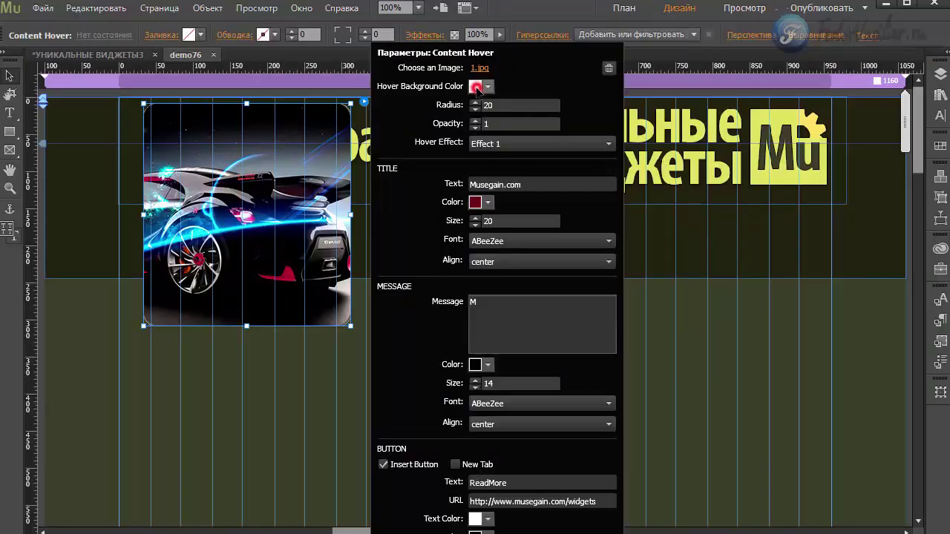
Set the widget's hover background colour to the yellow swatch R=225 G=225 B=95 and its radius to 1.
left_click(476, 86)
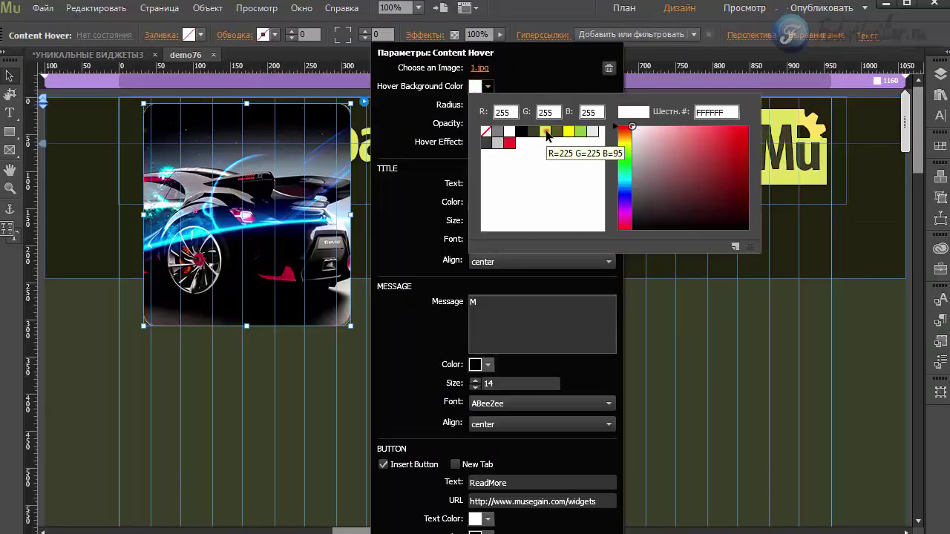
left_click(545, 131)
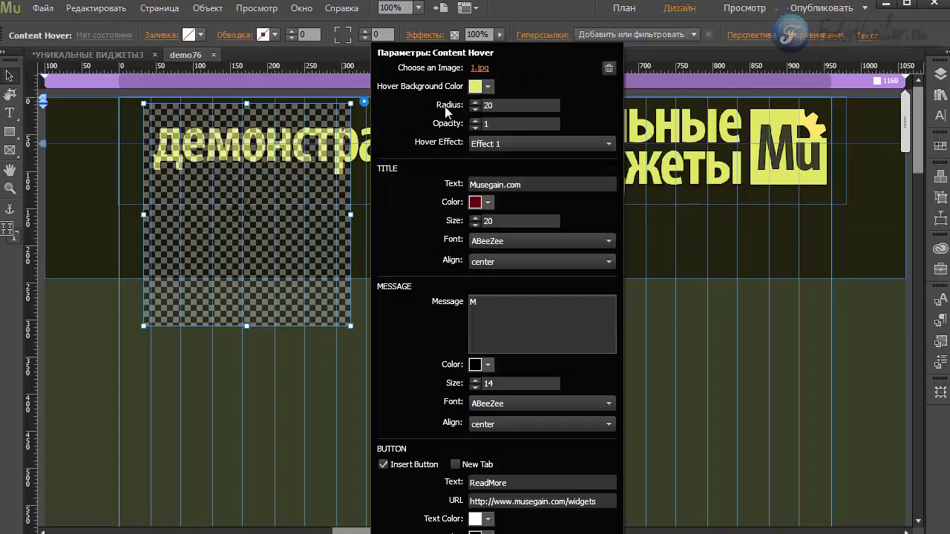
left_click(504, 105)
type("1")
key("Return")
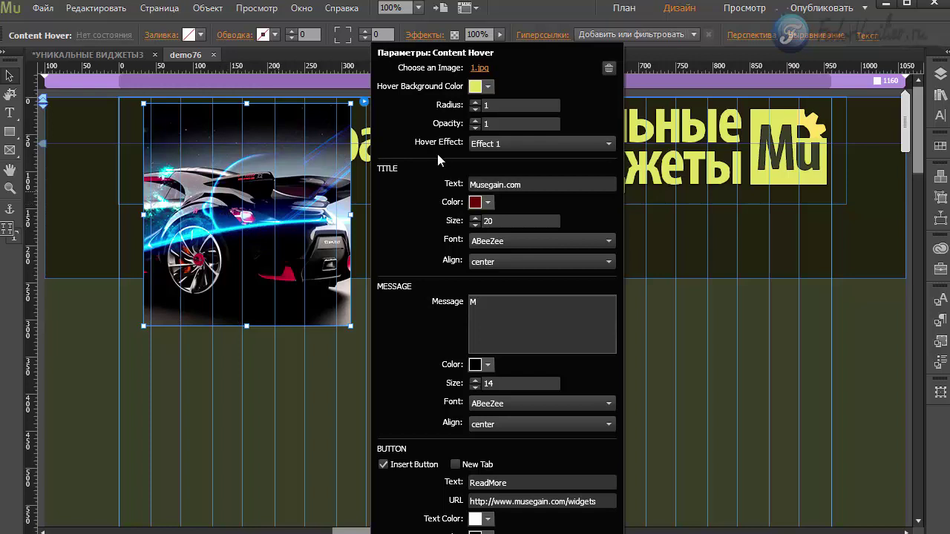
Browse the available hover effects and set the widget's hover effect to Effect 20.
left_click(479, 143)
left_click_drag(613, 178, 611, 248)
left_click_drag(604, 189, 604, 263)
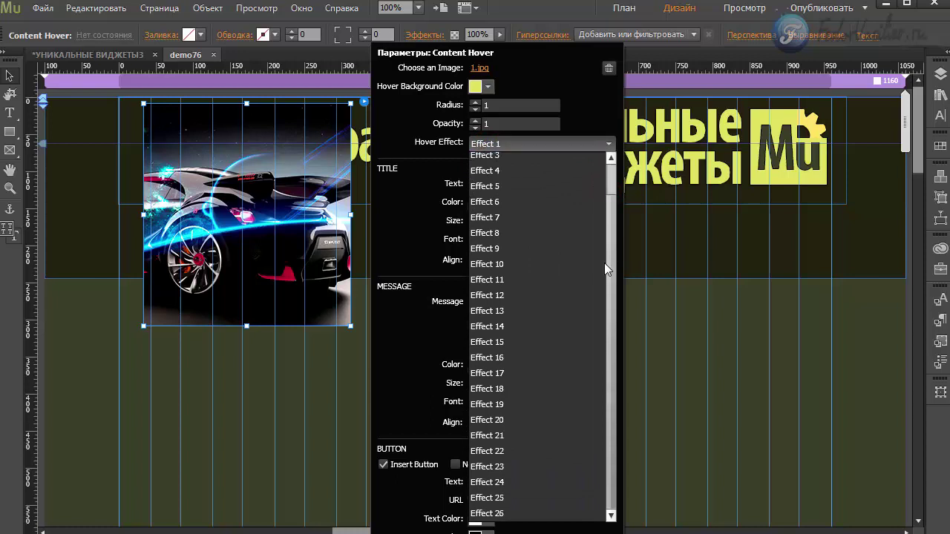
left_click(510, 420)
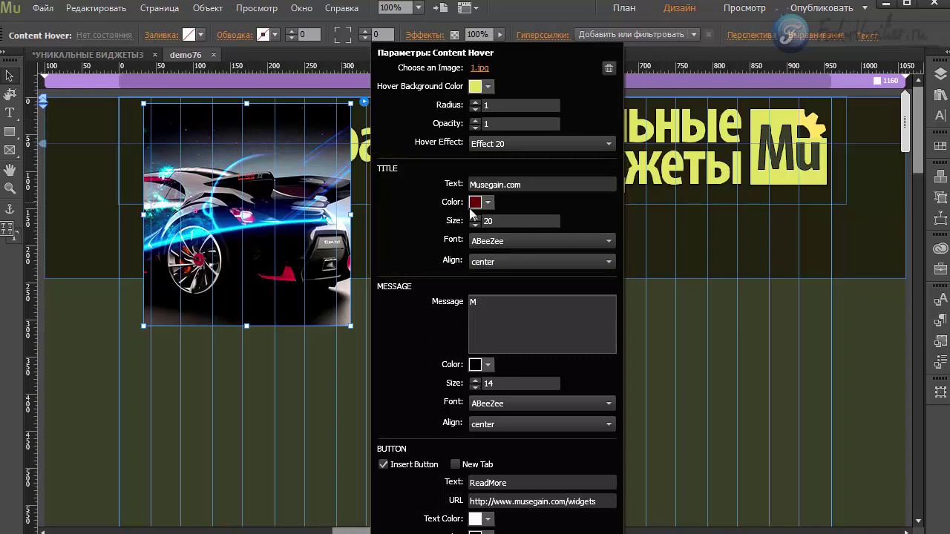
Change the overlay title's text to "демо" and its colour to the dark olive swatch.
left_click(533, 182)
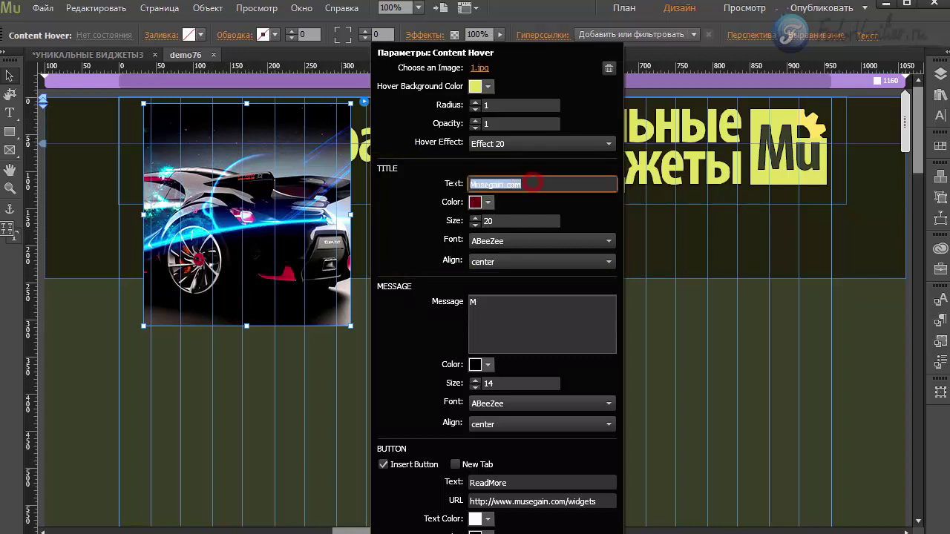
type("дем")
key("Return")
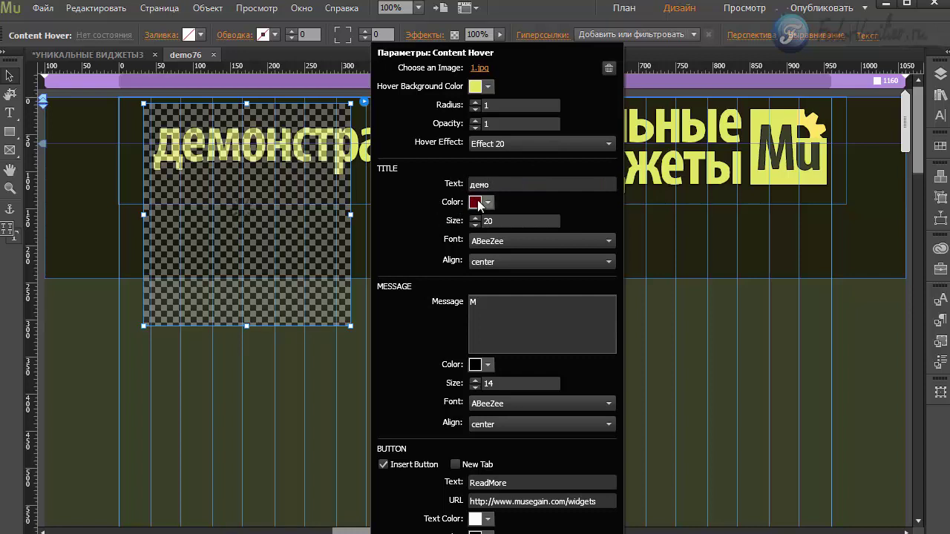
left_click(477, 201)
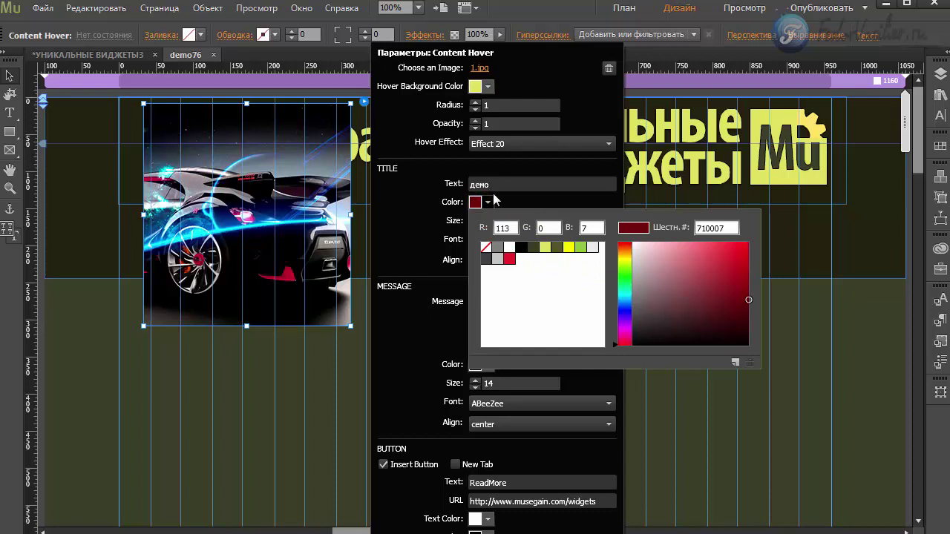
left_click(558, 247)
left_click(424, 201)
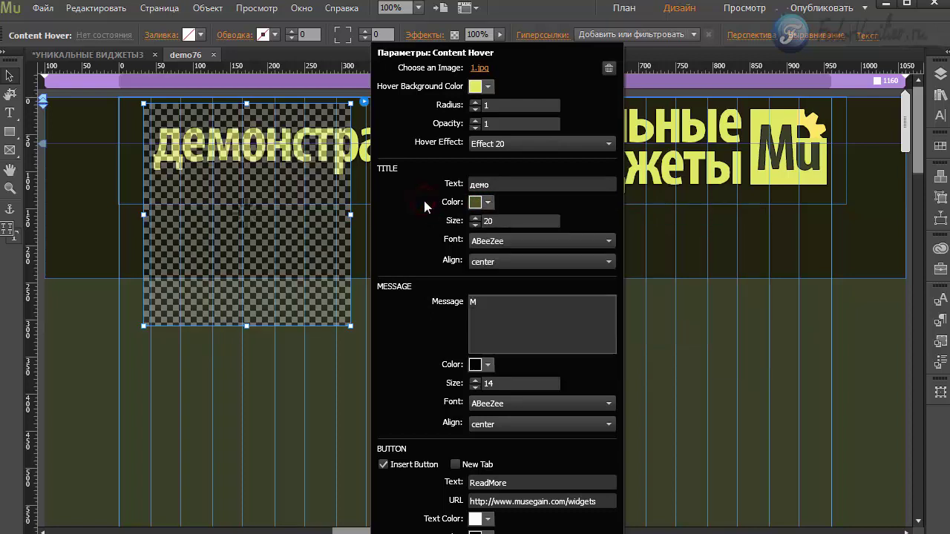
Set the overlay title's size to 30, keeping the ABeeZee font and center alignment.
left_click(487, 221)
type("3")
key("Return")
left_click(490, 241)
left_click(490, 242)
left_click(481, 264)
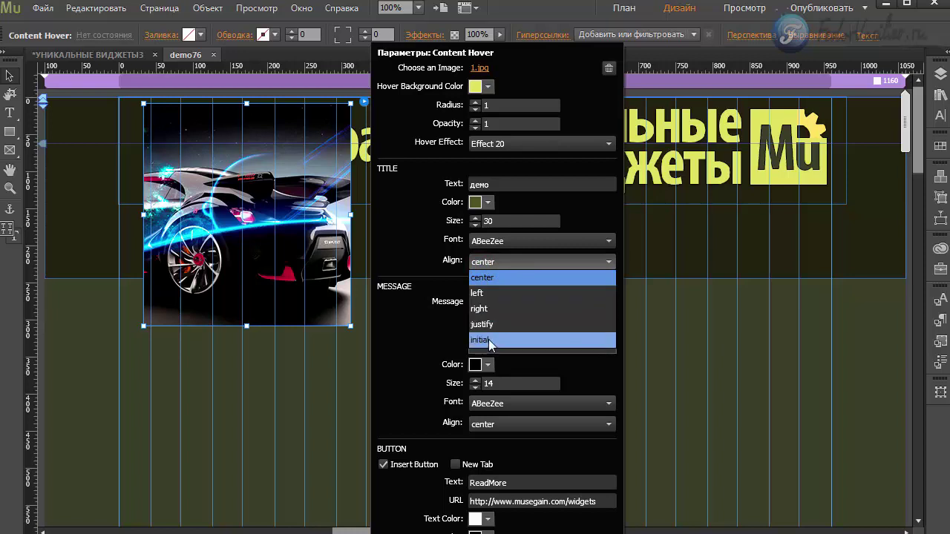
left_click(492, 278)
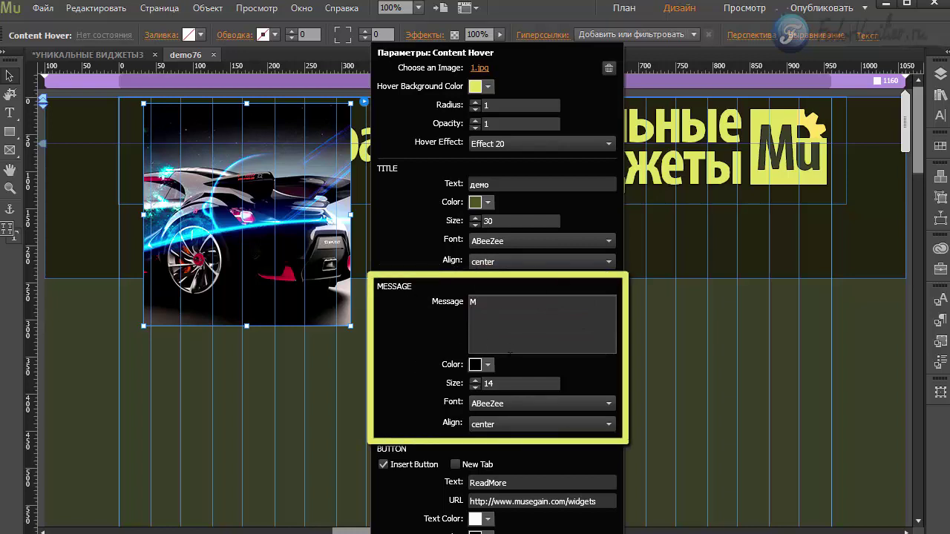
Change the overlay message to "демо2" and its colour to the dark olive swatch.
double_click(492, 300)
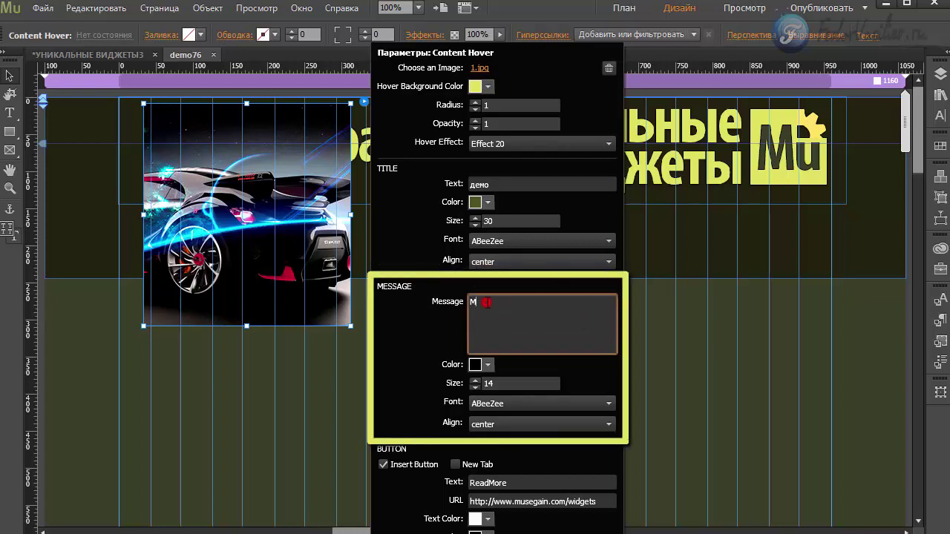
type("демо2")
key("Tab")
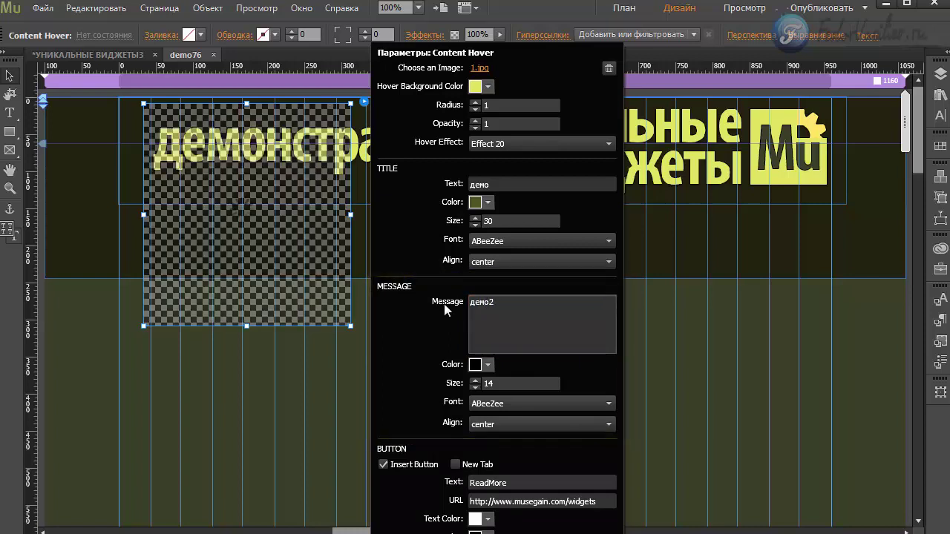
left_click(475, 365)
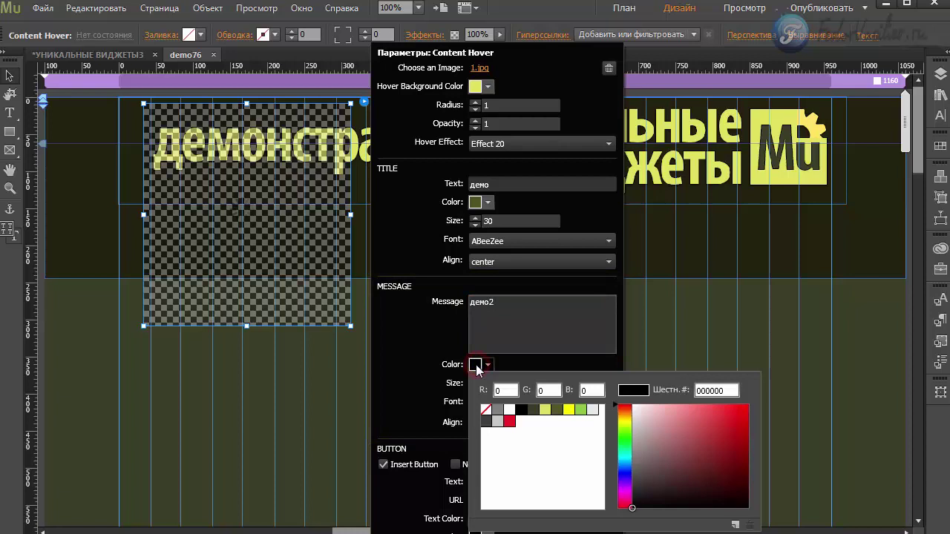
left_click(555, 409)
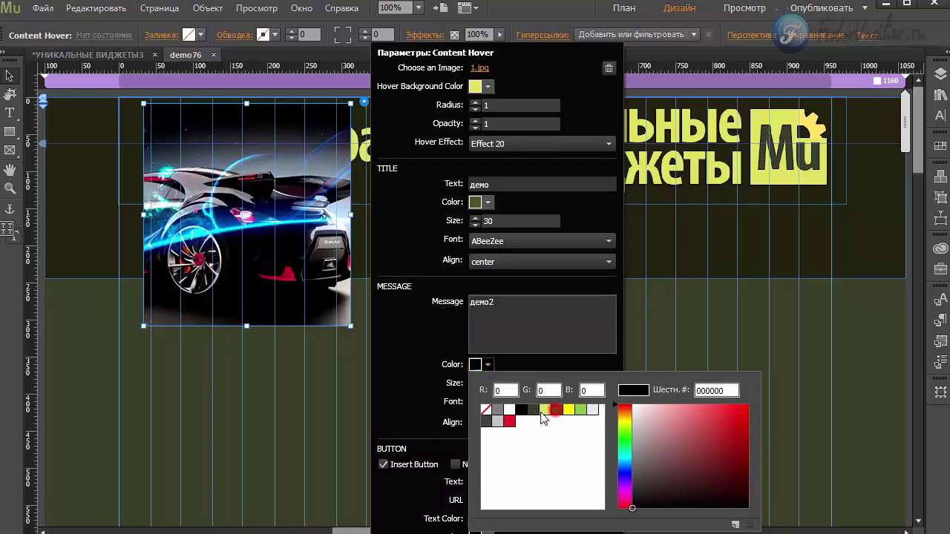
left_click(420, 360)
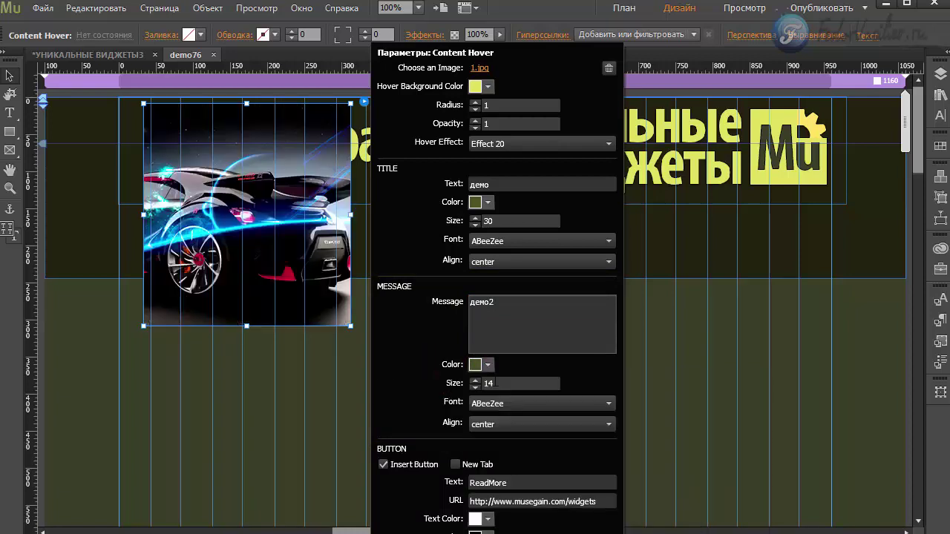
Set the overlay message's size to 20, keeping the ABeeZee font and center alignment.
left_click(494, 392)
key("Return")
left_click(495, 404)
left_click(495, 408)
left_click(495, 425)
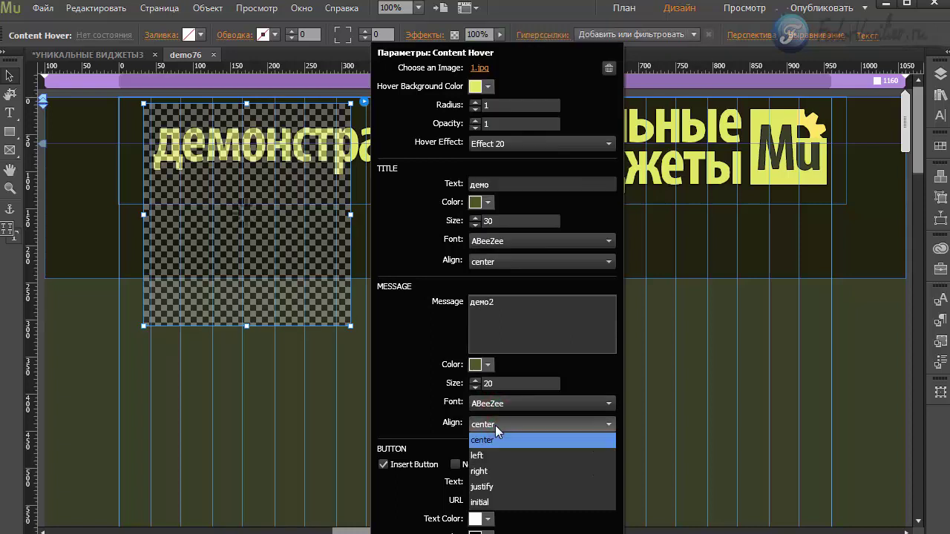
left_click(495, 425)
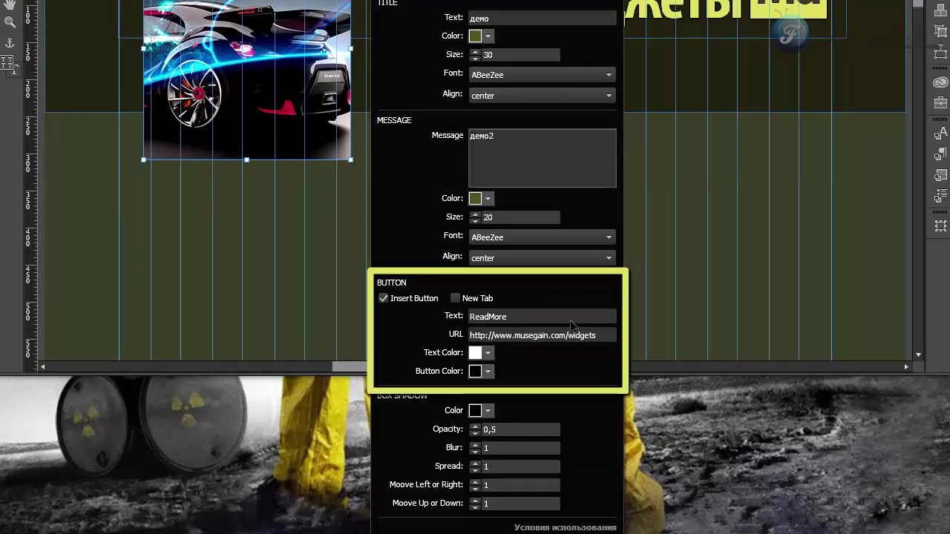
Keep the overlay button inserted, make its link open in a new tab, and set its text to "демо".
left_click(382, 299)
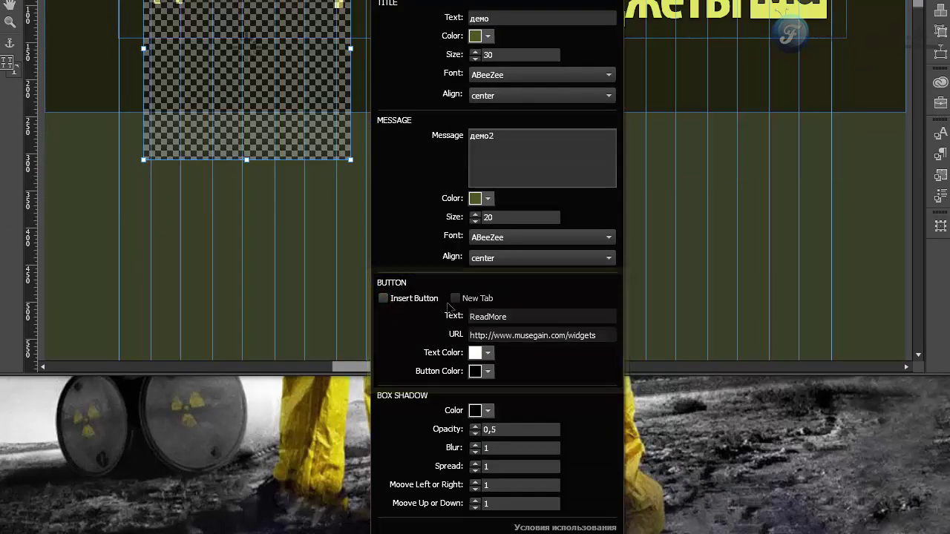
left_click(385, 301)
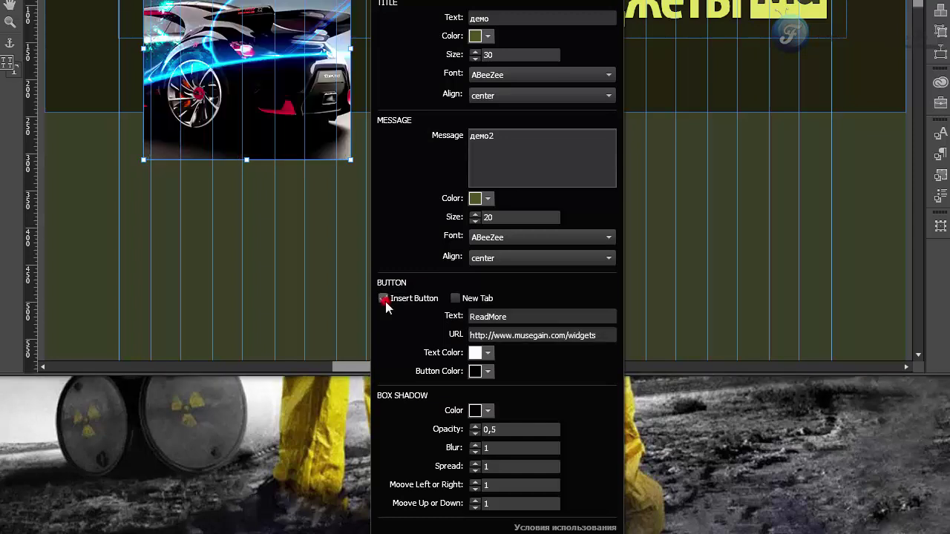
left_click(455, 299)
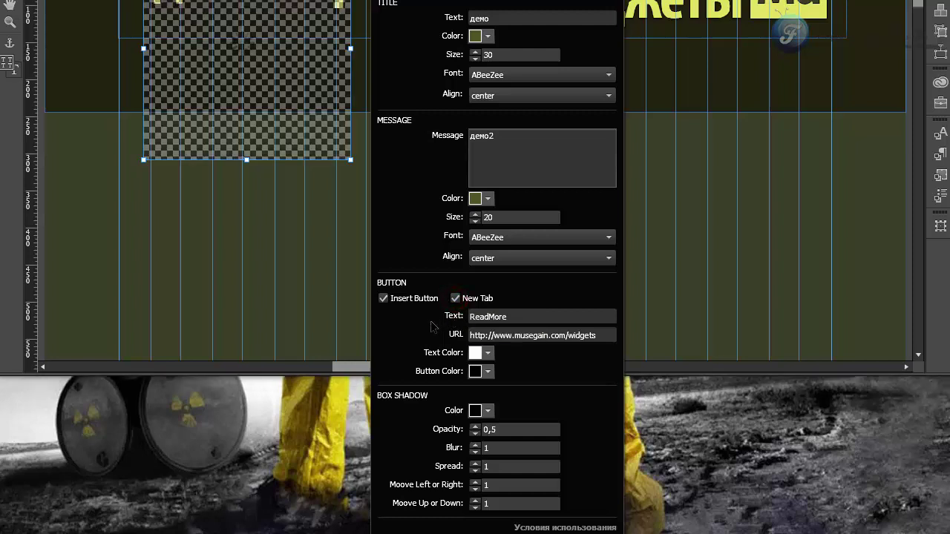
double_click(523, 316)
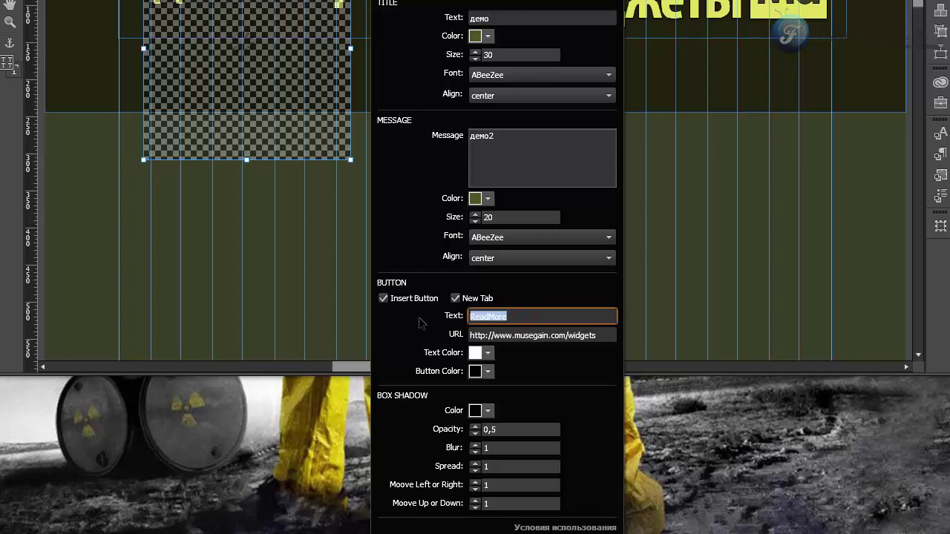
type("демо")
key("Return")
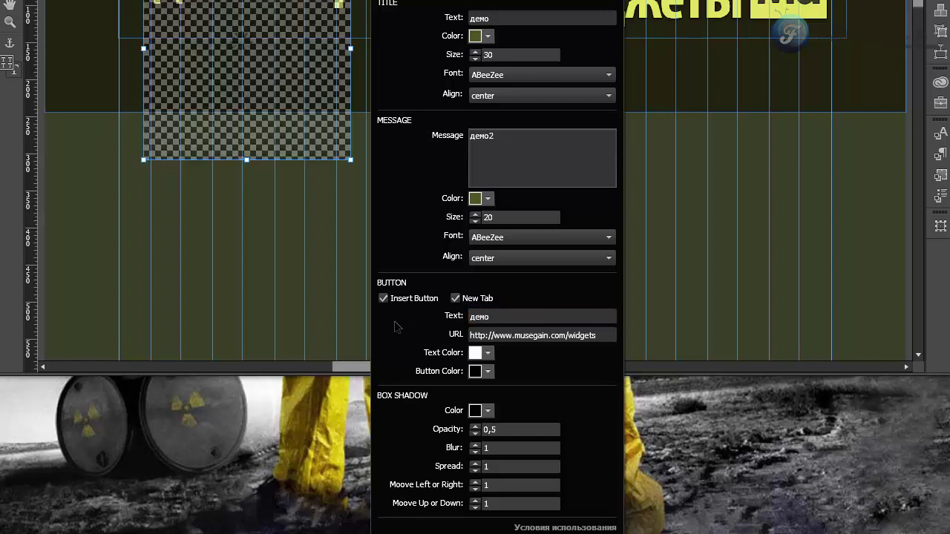
Set the overlay button's text colour to the dark olive swatch (R=82 G=82 B=36), leaving its label and URL as they are.
double_click(593, 337)
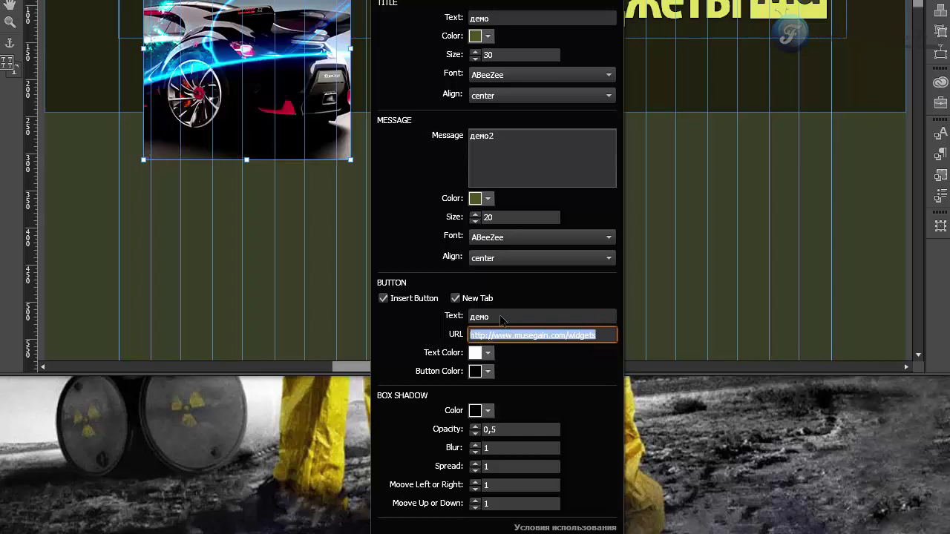
left_click(500, 316)
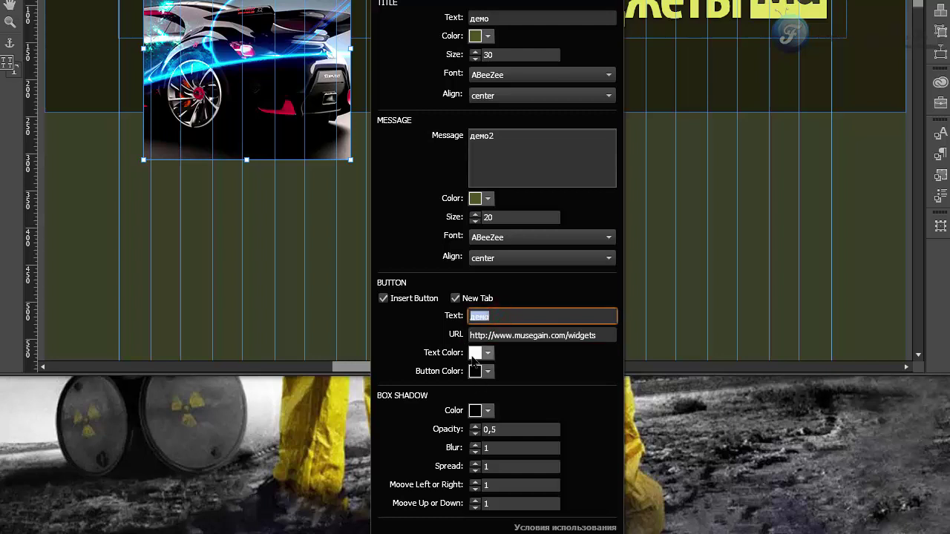
left_click(488, 352)
left_click(545, 398)
left_click(557, 399)
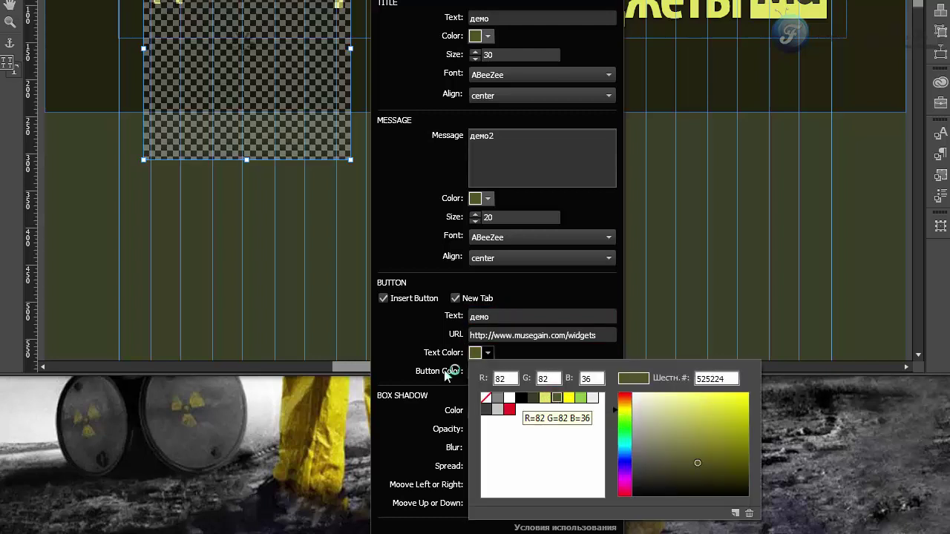
left_click(420, 365)
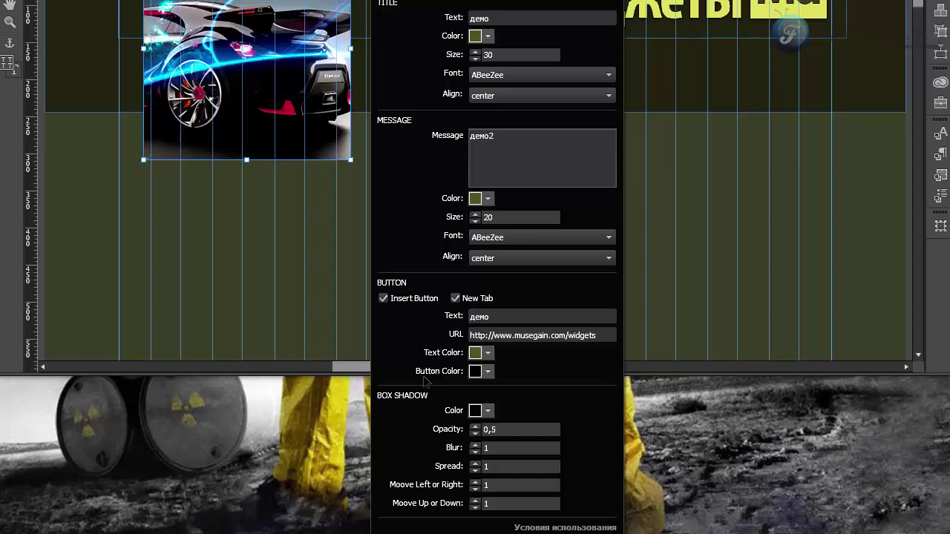
Set the overlay button's background to the dark olive swatch and its text colour to the light yellow swatch.
left_click(487, 371)
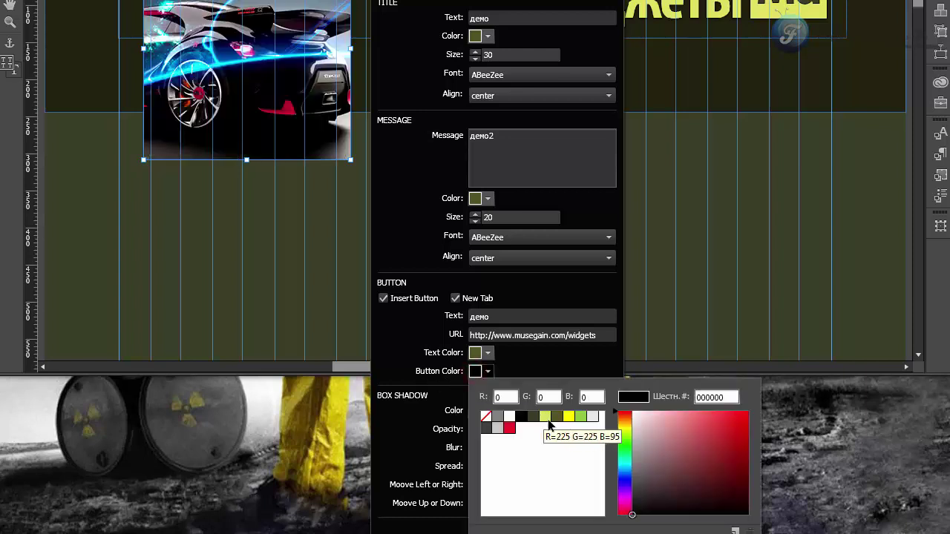
left_click(476, 353)
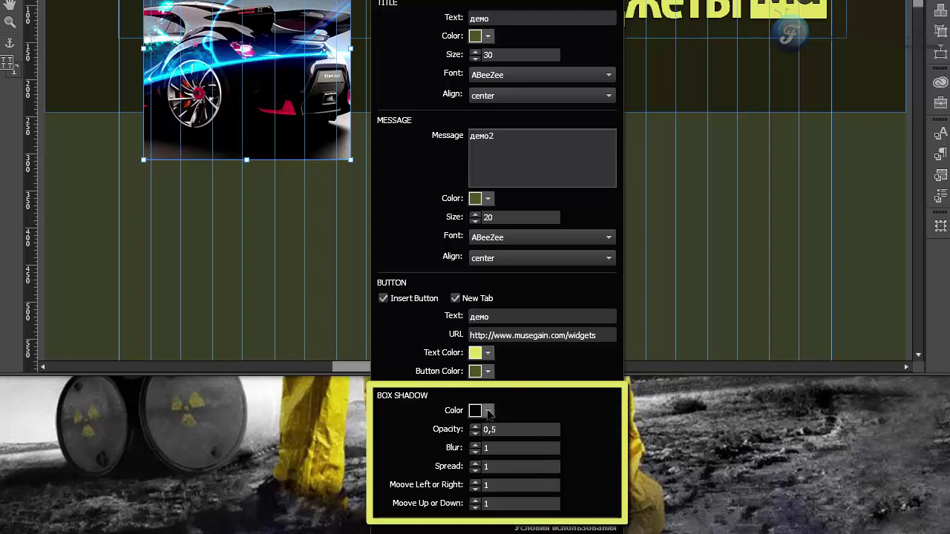
Review the box shadow's colour, opacity, blur, spread and horizontal and vertical offset settings.
left_click(488, 412)
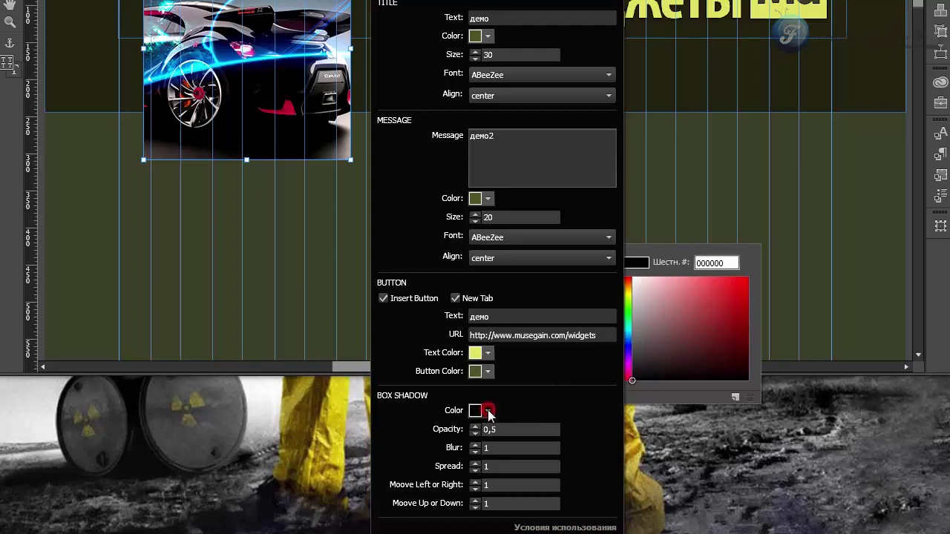
left_click(488, 412)
left_click(512, 430)
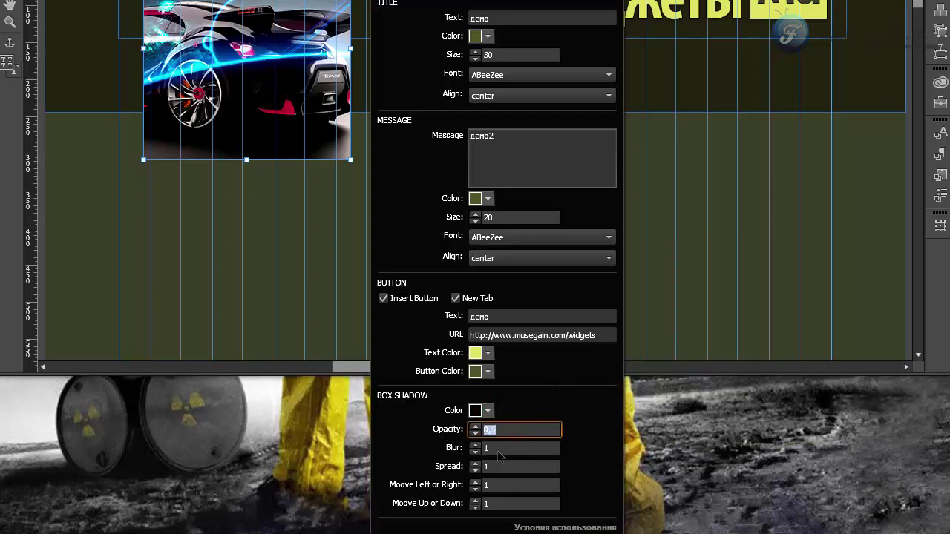
left_click(498, 453)
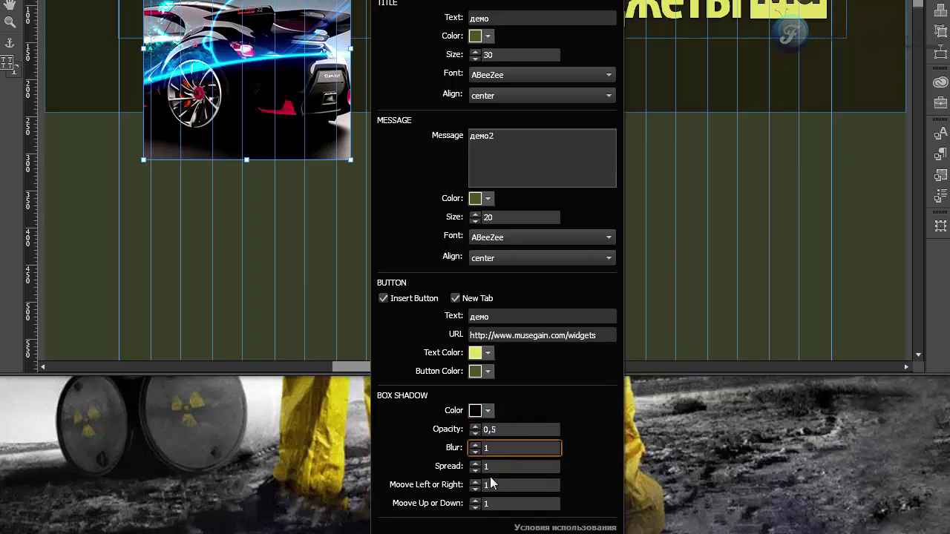
left_click(491, 467)
left_click(482, 485)
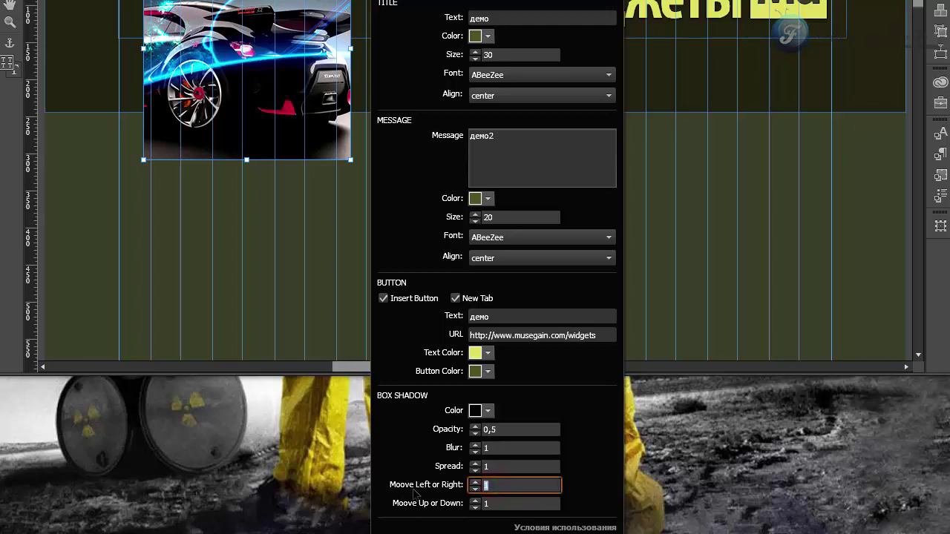
left_click(496, 504)
left_click(493, 485)
left_click(495, 466)
left_click(495, 448)
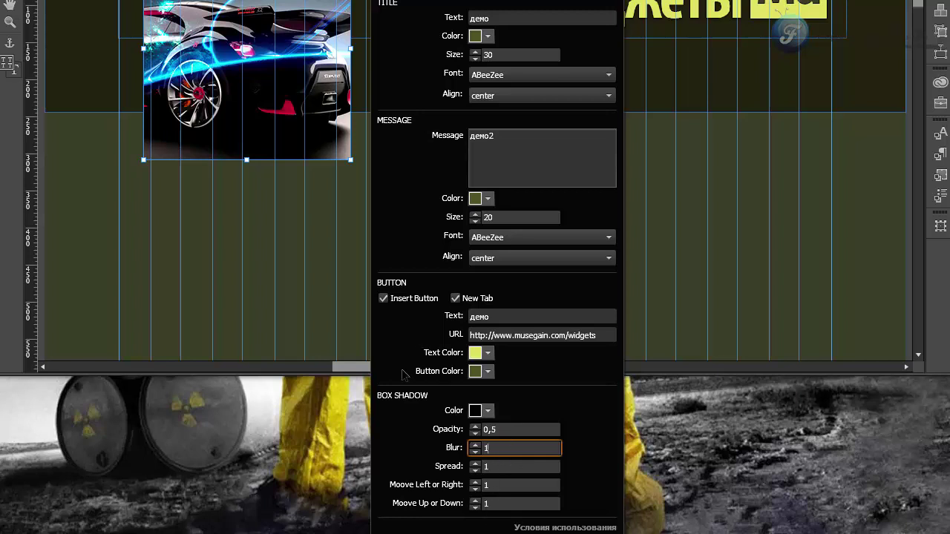
Arrange the hover image widget and two copies of it in a row of three, roughly centred on the page below the header.
left_click(253, 197)
left_click_drag(230, 54, 274, 178)
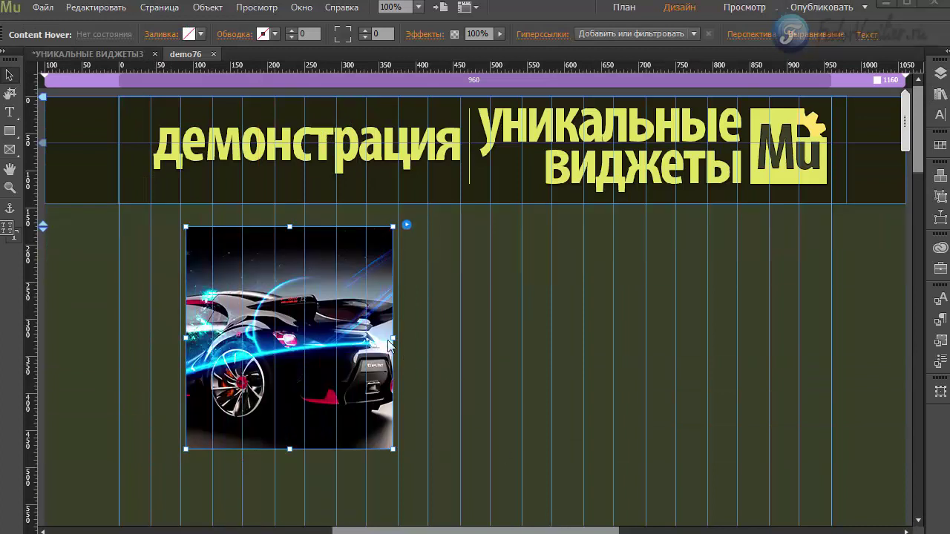
left_click_drag(282, 328, 496, 321)
left_click_drag(468, 289, 685, 288)
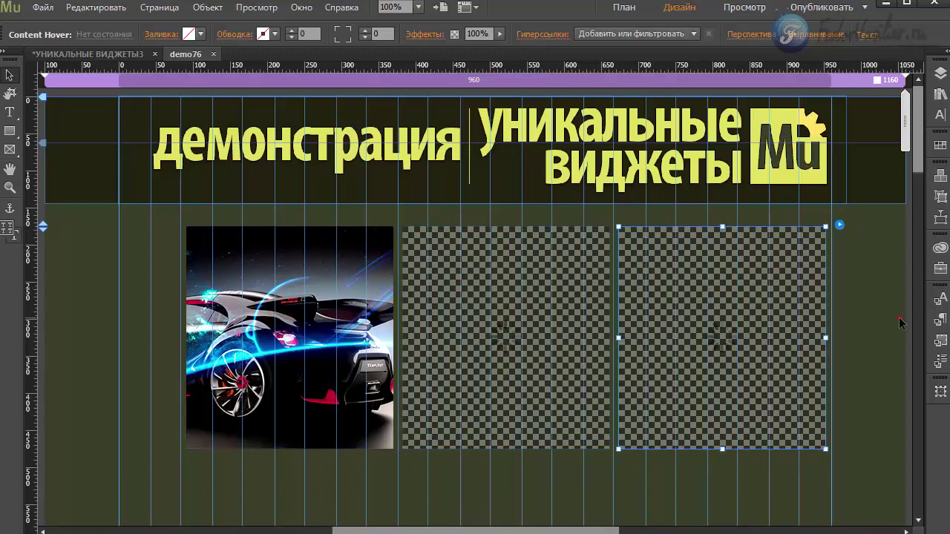
left_click_drag(897, 322, 275, 332)
left_click_drag(466, 218, 435, 212)
Set the hover effect of the middle image widget to Effect 13.
left_click(492, 239)
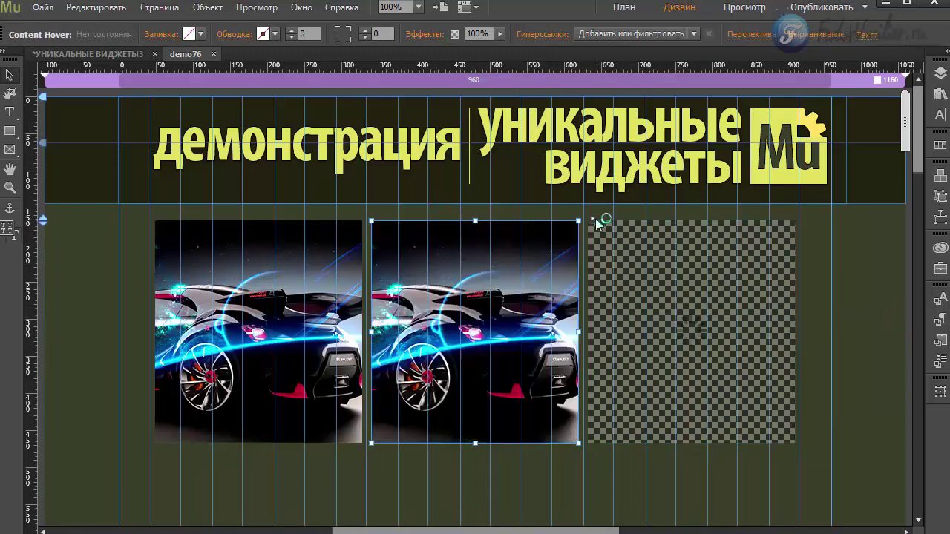
left_click(591, 219)
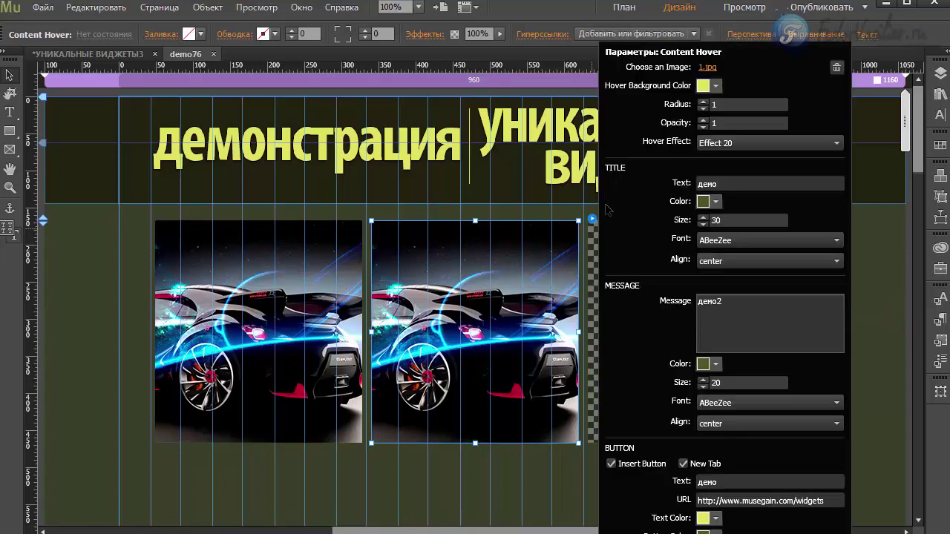
left_click(723, 142)
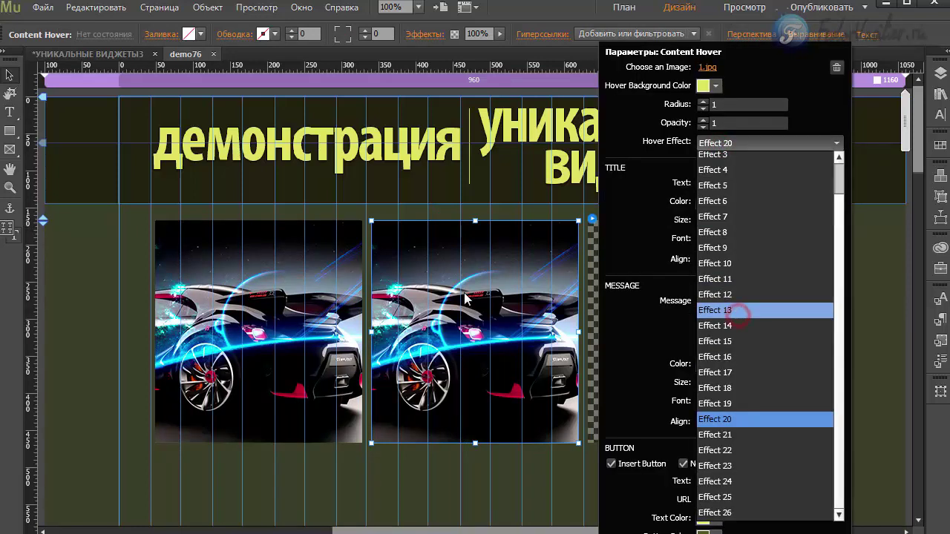
left_click(740, 311)
Set the hover effect of the third image widget in the row to Effect 9.
left_click(592, 265)
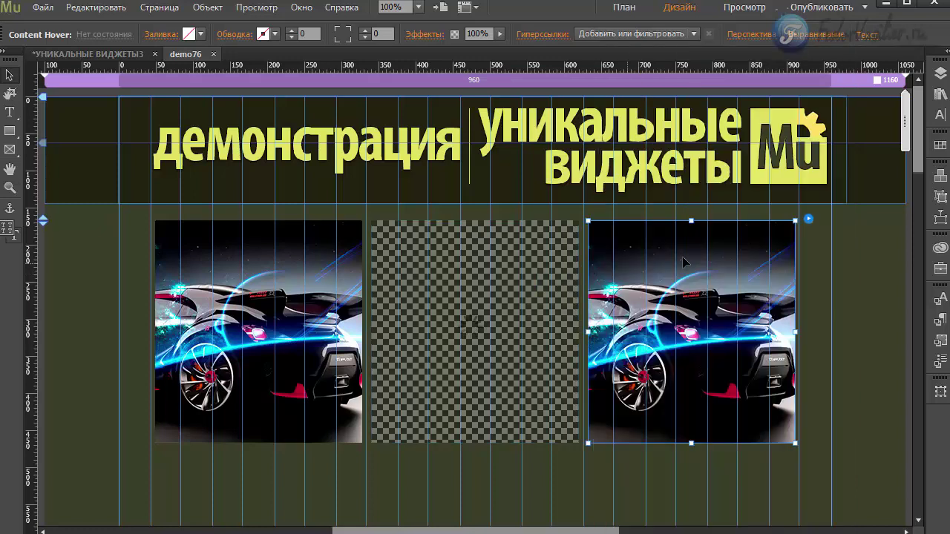
left_click(811, 223)
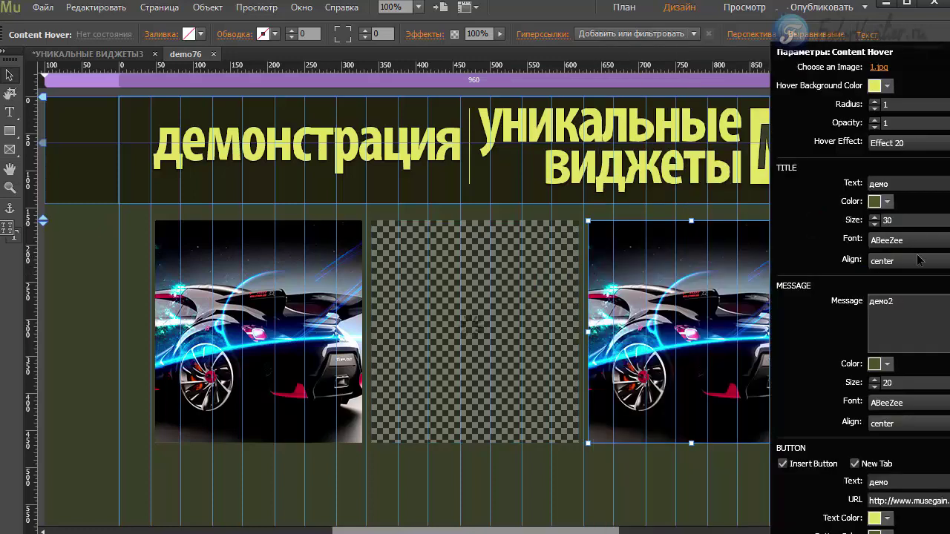
left_click(900, 144)
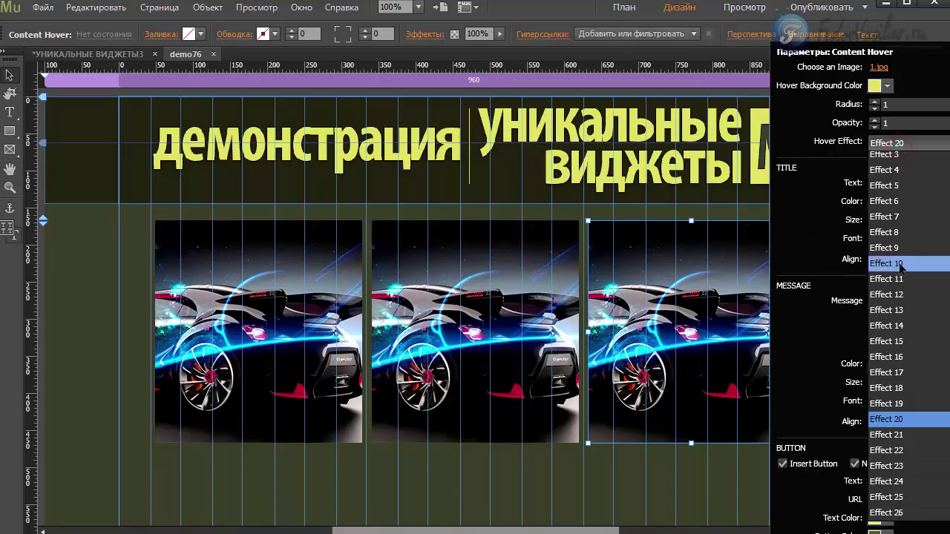
left_click(896, 248)
Preview the page in the browser and check the hover overlay on each of the three images.
left_click(43, 7)
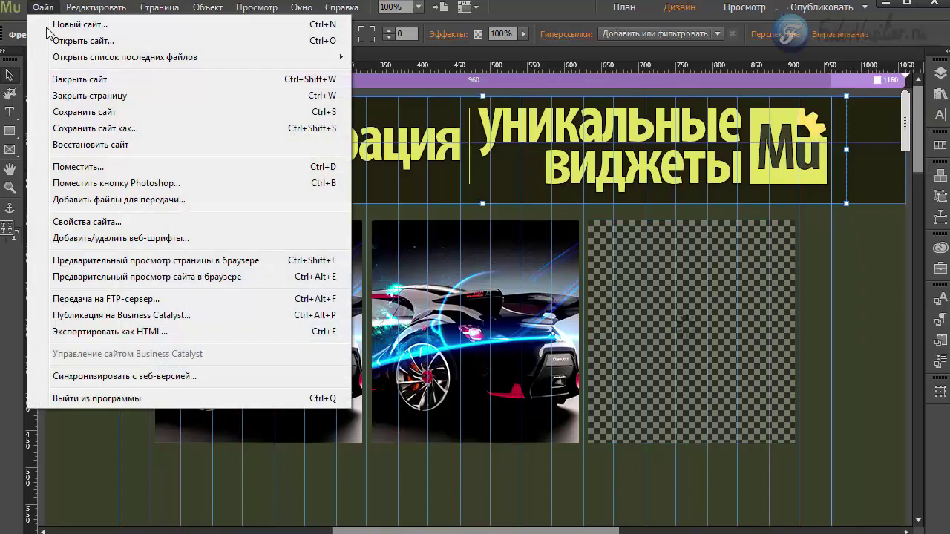
left_click(124, 263)
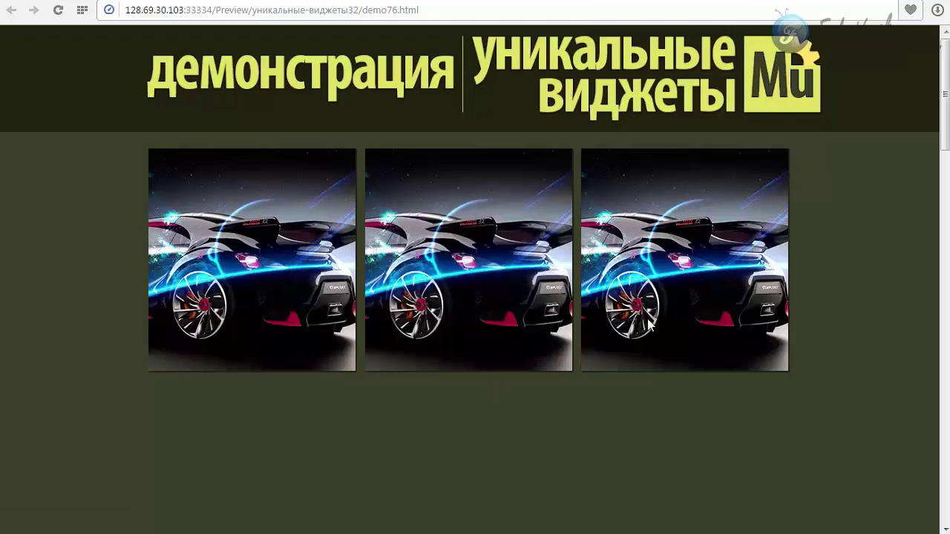
mouse_move(648, 324)
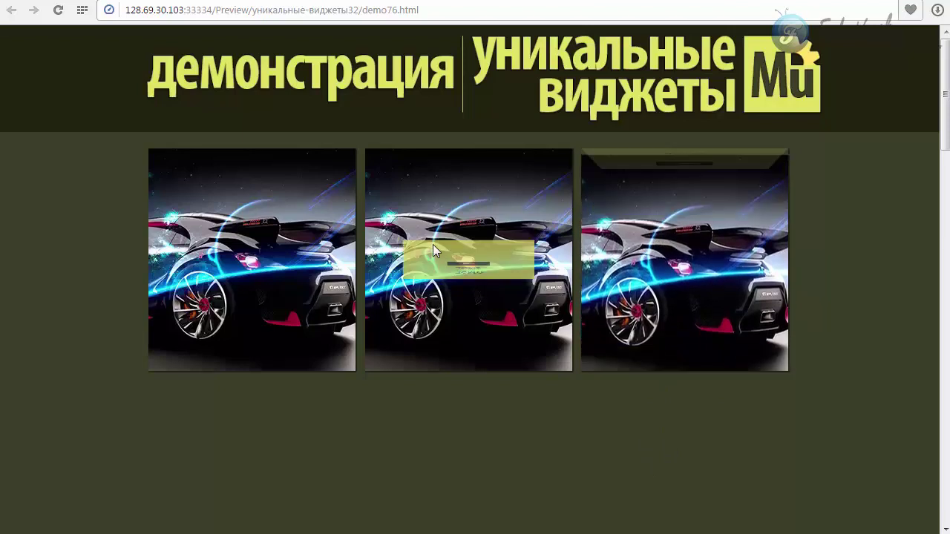
mouse_move(239, 262)
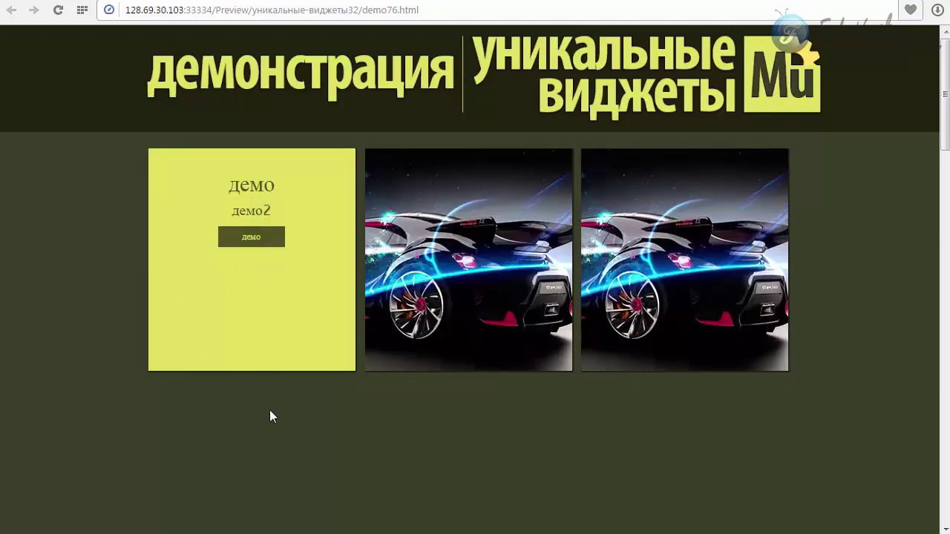